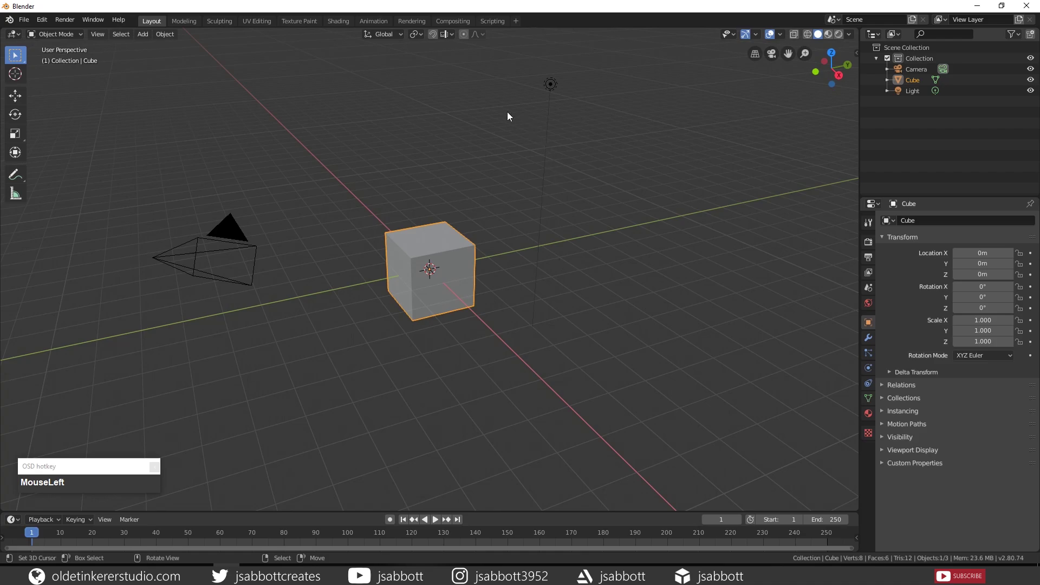
# - Switch to the Texture Paint workspace to show the default cube beside the image editor
pyautogui.click(297, 21)
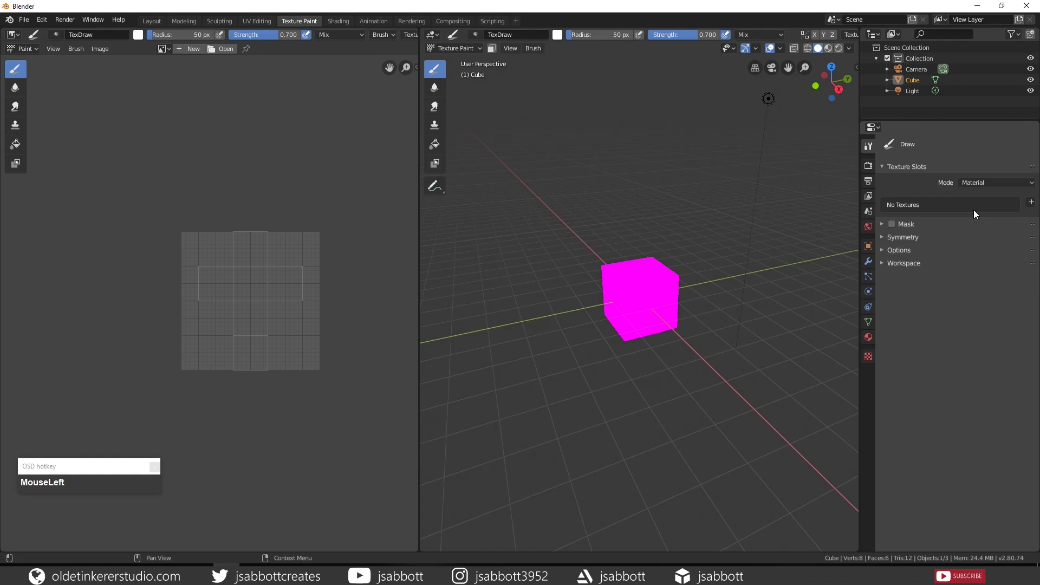
# - Add a blank Base Color texture paint slot to the cube's material, turning it white
pyautogui.click(1029, 205)
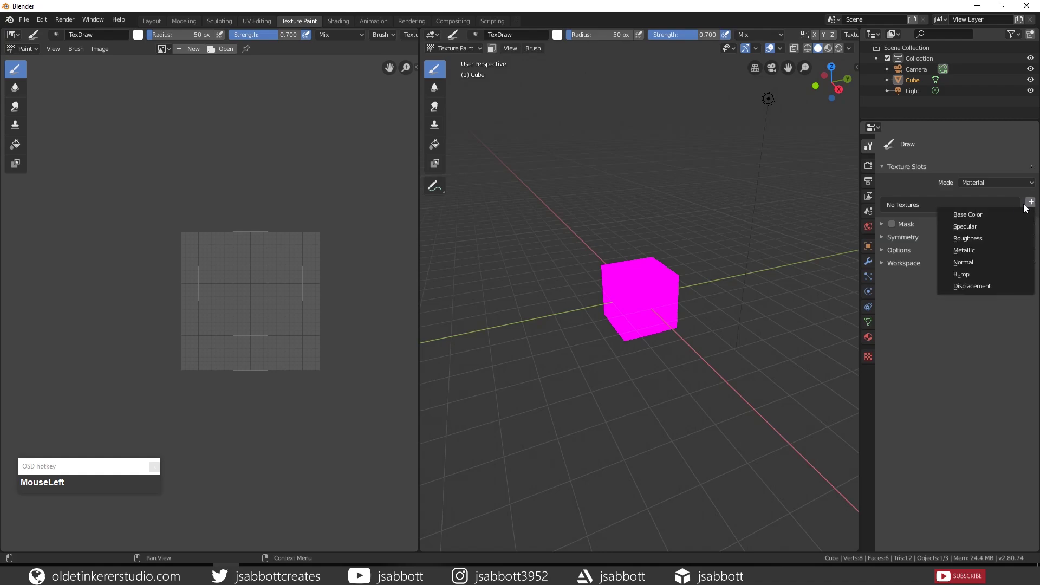
pyautogui.click(994, 213)
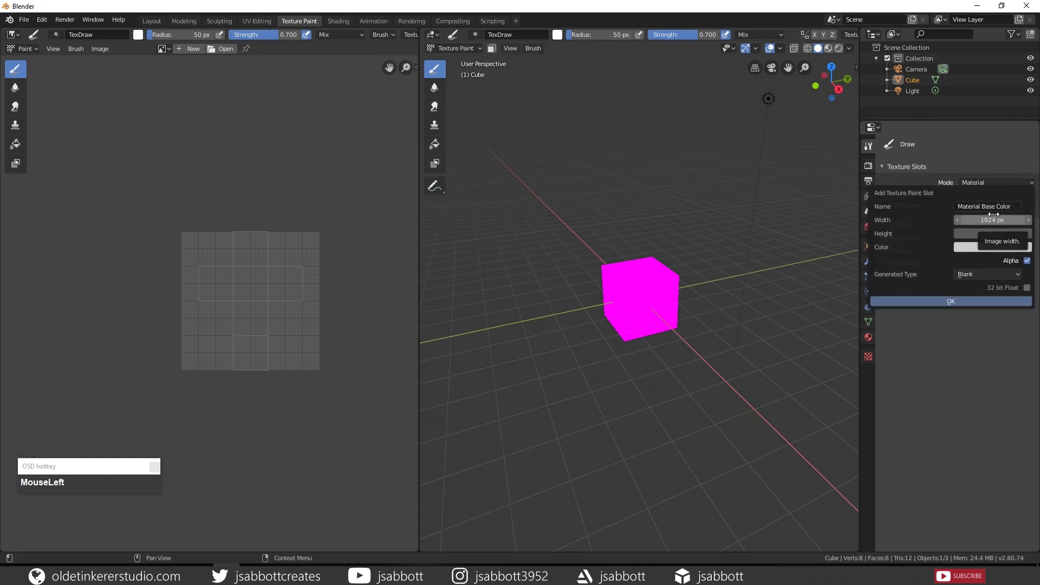
pyautogui.click(956, 302)
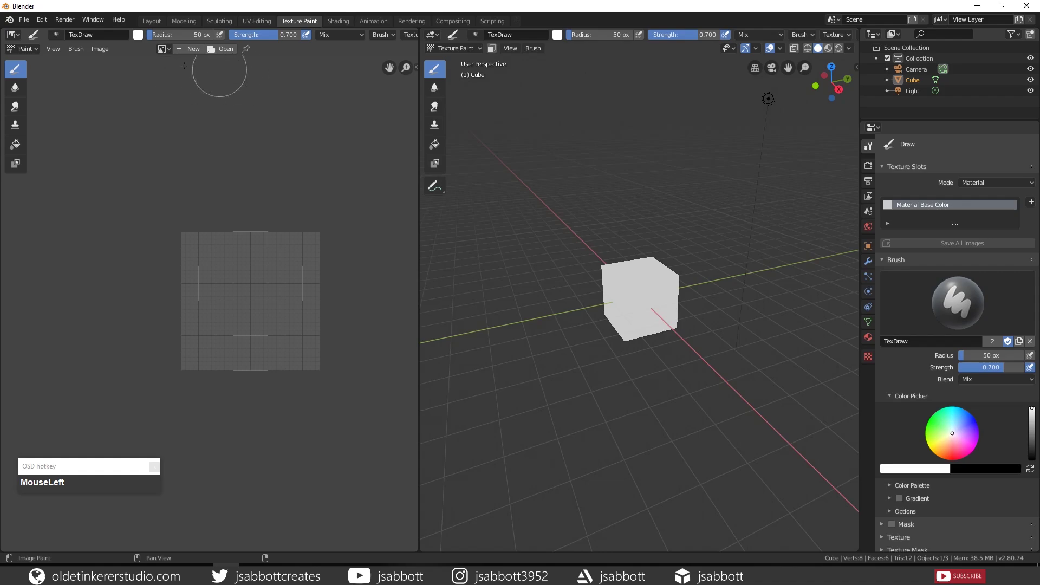
pyautogui.click(167, 49)
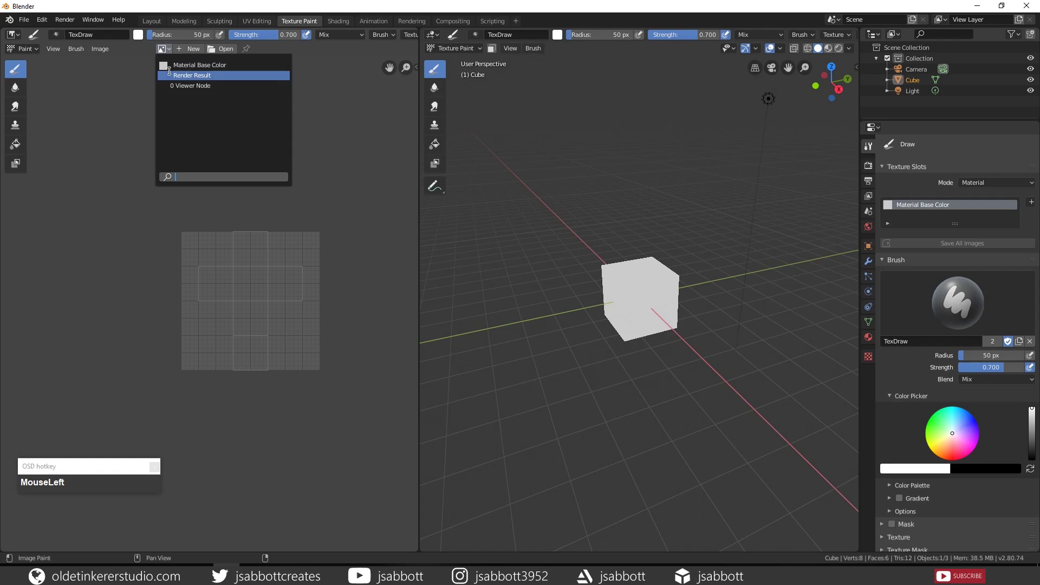
# - Display the Material Base Color image in the image editor, zoomed out to show the cube's UV layout
pyautogui.click(196, 65)
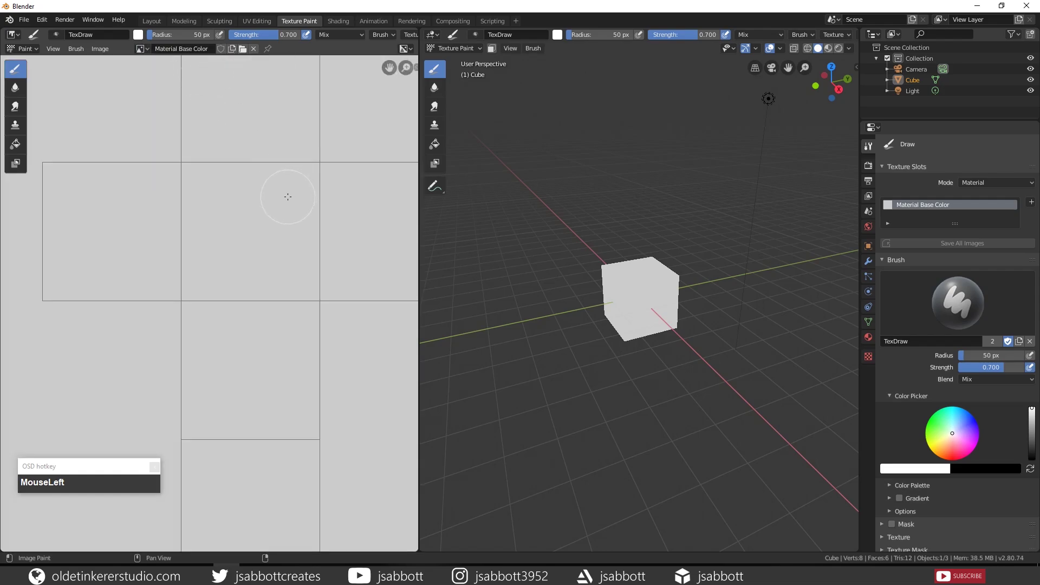
pyautogui.scroll(-3, 287, 197)
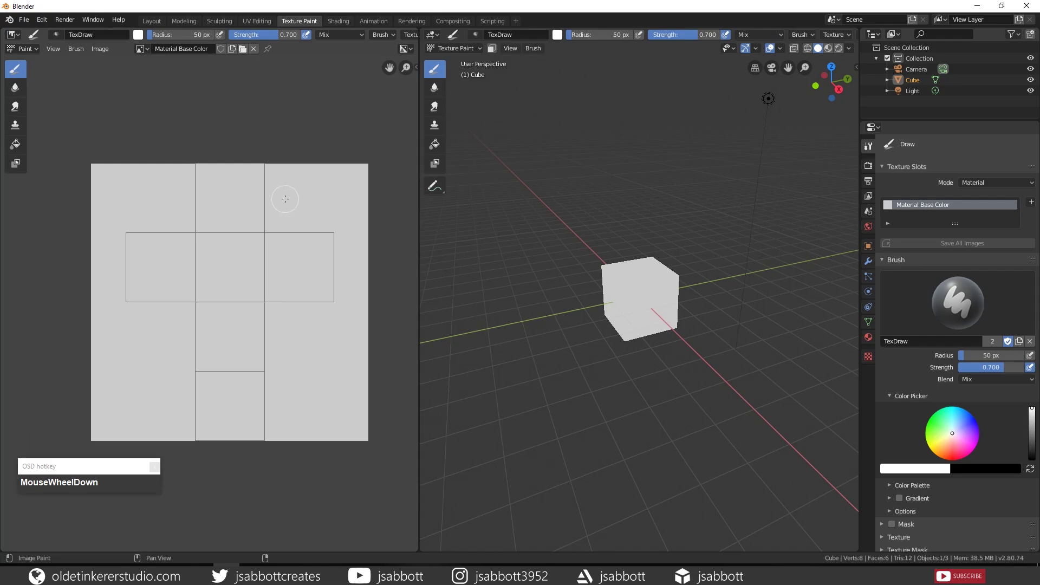
pyautogui.click(240, 211)
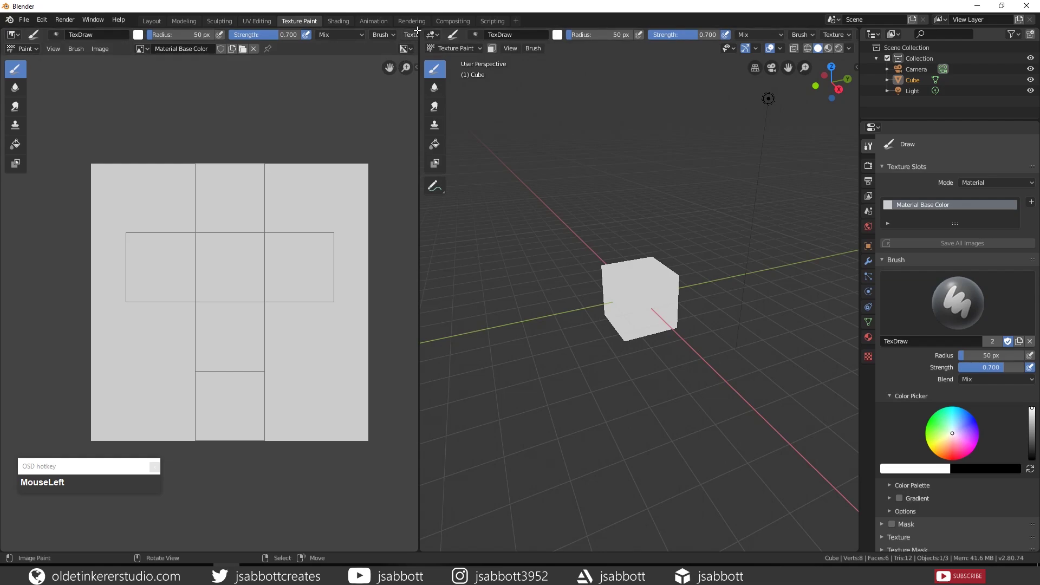
# - Split the image area and make the top half a Shader Editor without its sidebar
pyautogui.moveTo(418, 30); pyautogui.dragTo(413, 186)
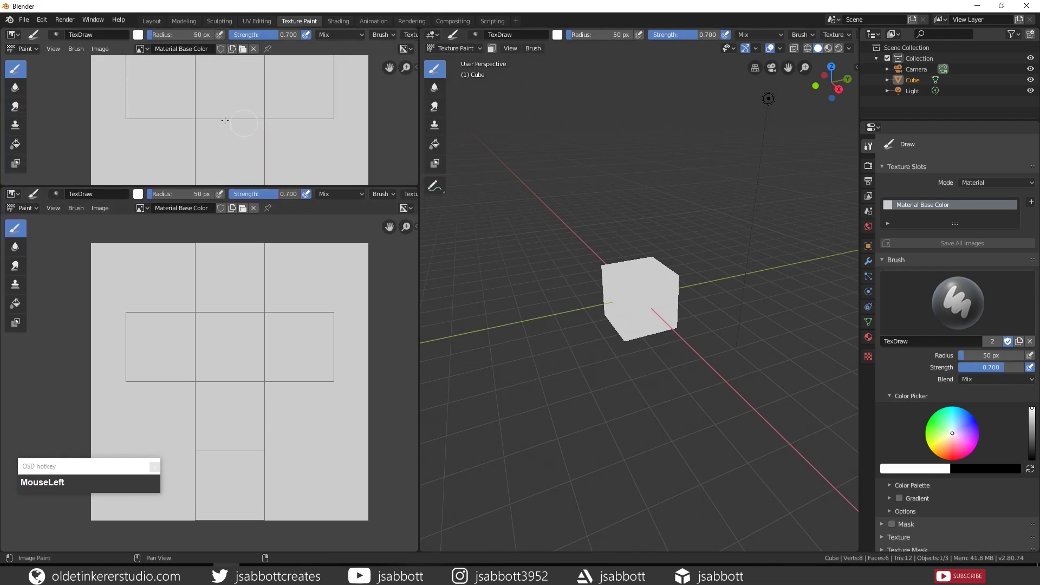
pyautogui.click(13, 35)
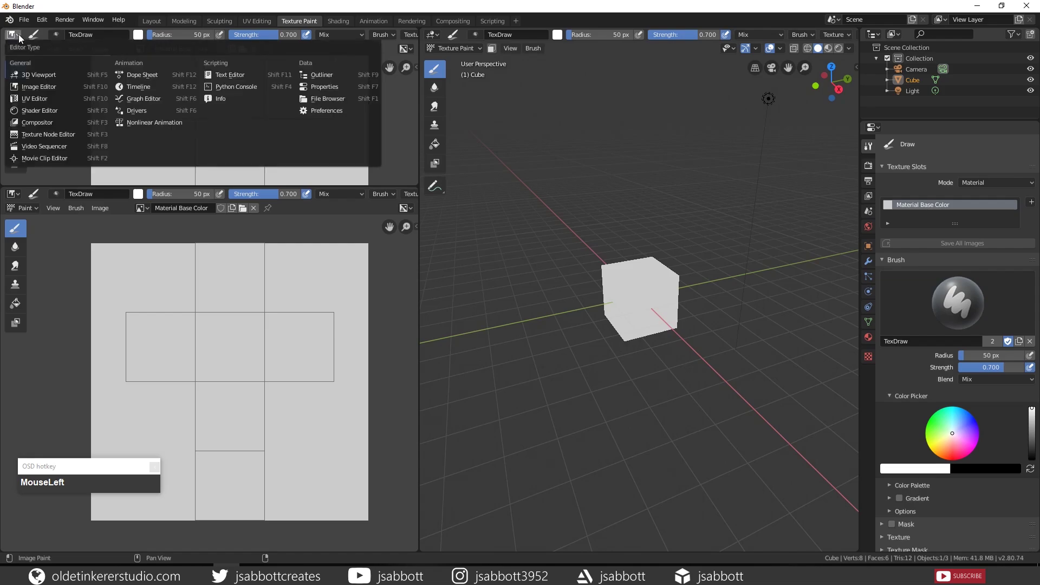
pyautogui.click(43, 110)
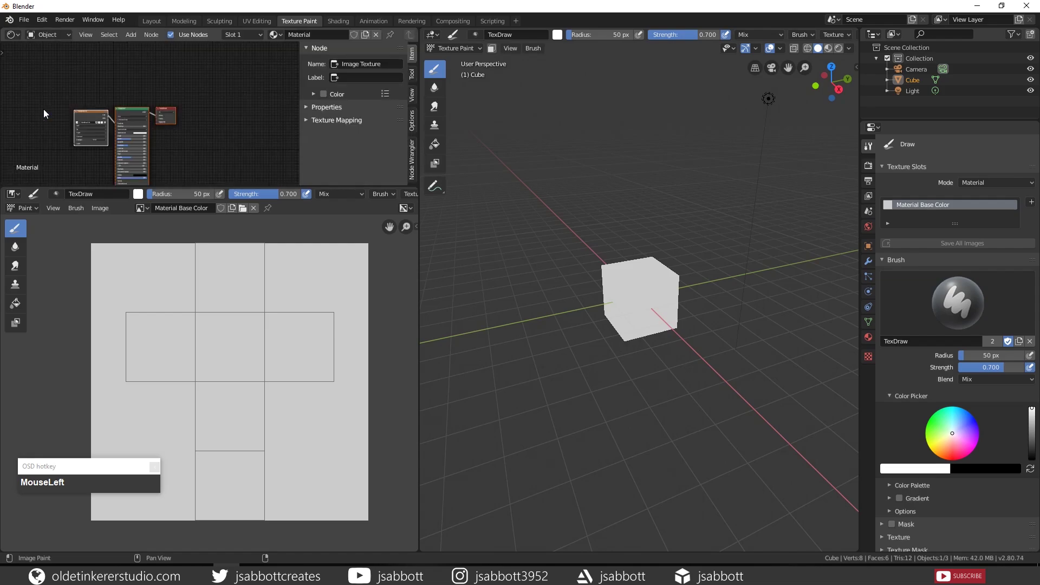
pyautogui.press('n')
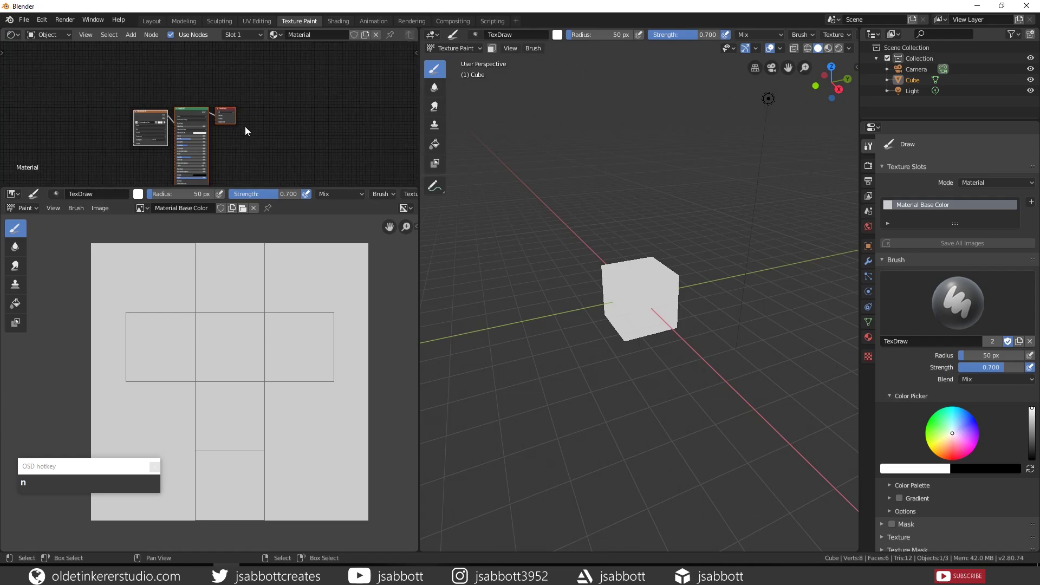
pyautogui.scroll(2, 289, 120)
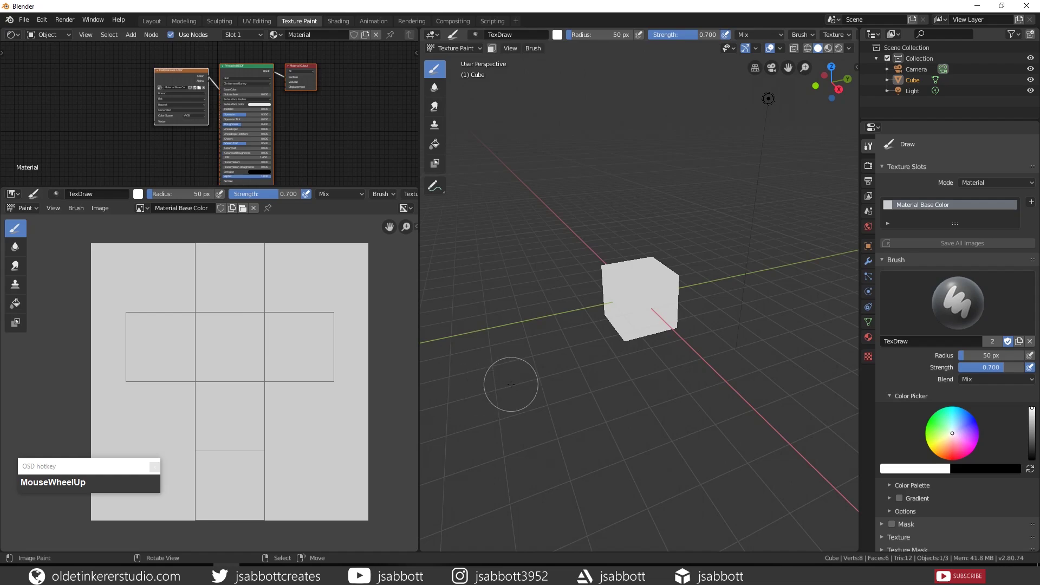
# - Resize the TexDraw brush to 81 px radius and lower its strength from 0.700 to 0.424
pyautogui.press('f')
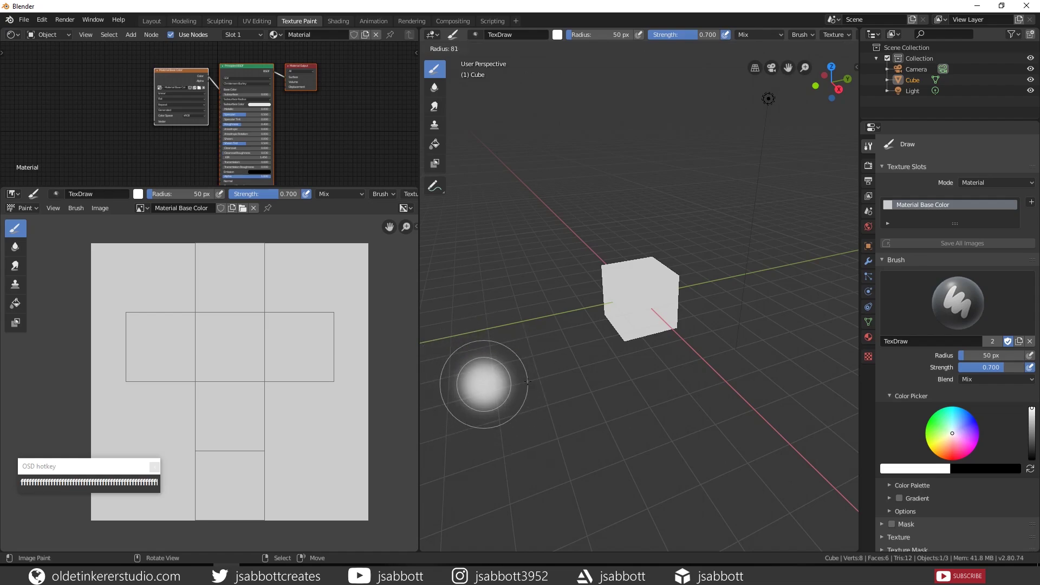
pyautogui.click(528, 381)
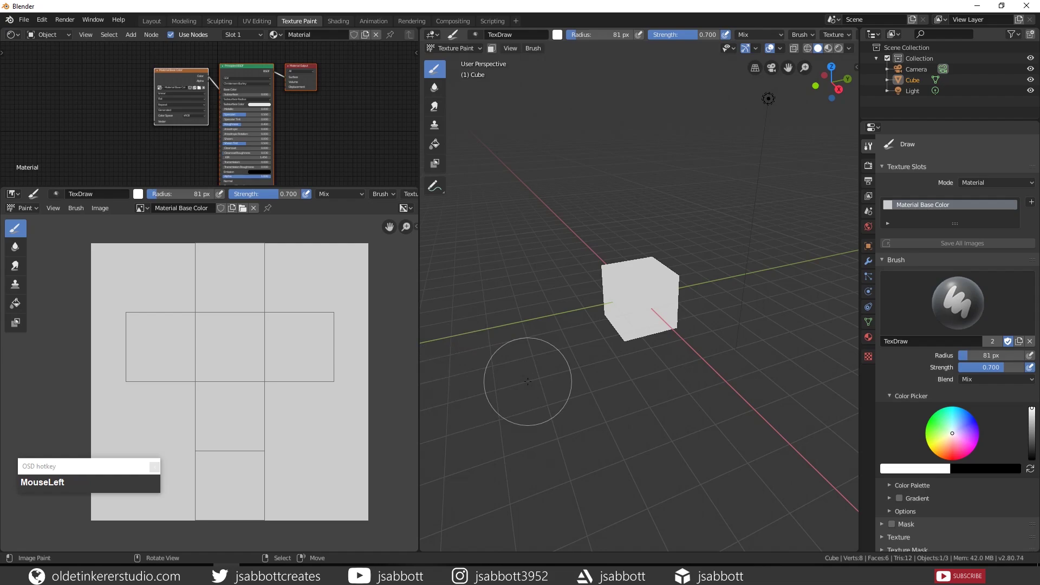
pyautogui.press('shift')
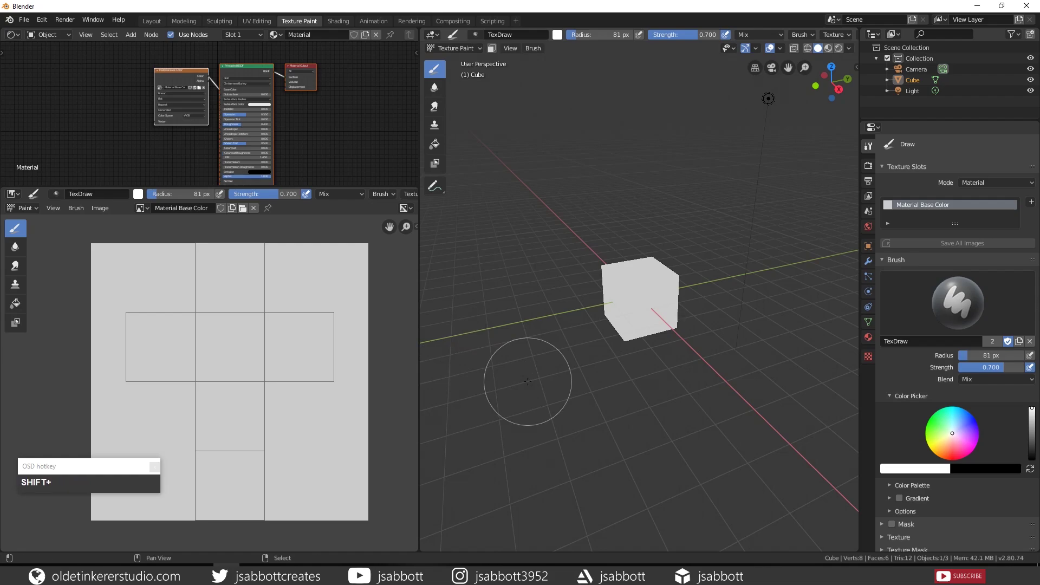
pyautogui.hotkey('shift', 'f')
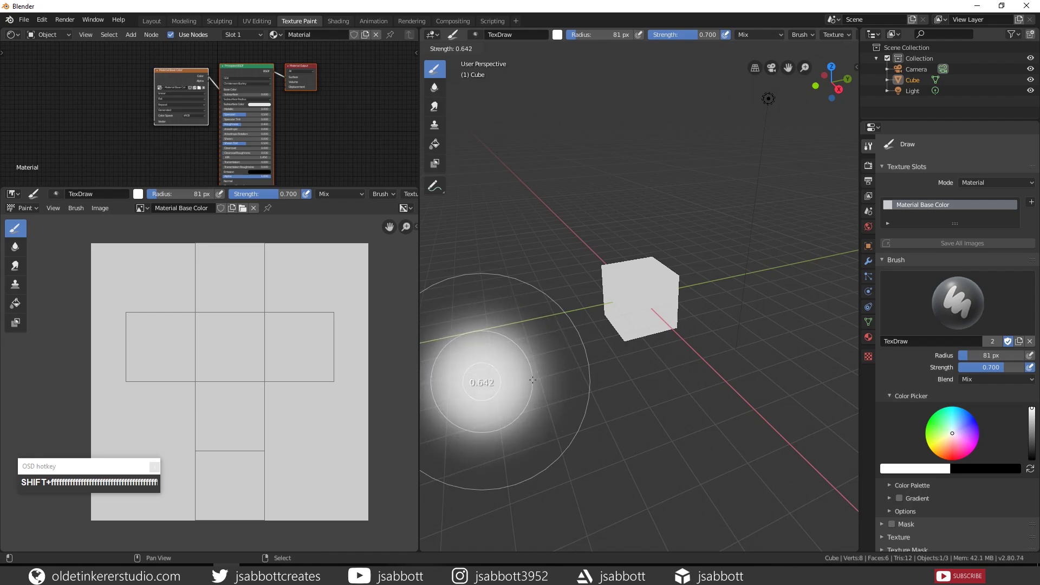
pyautogui.click(552, 383)
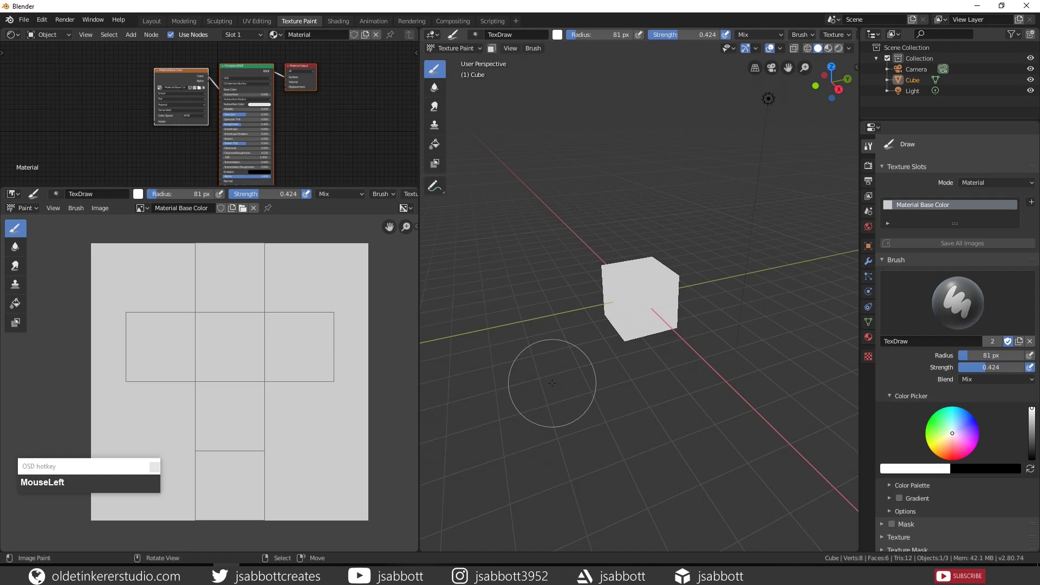
pyautogui.scroll(-3, 551, 383)
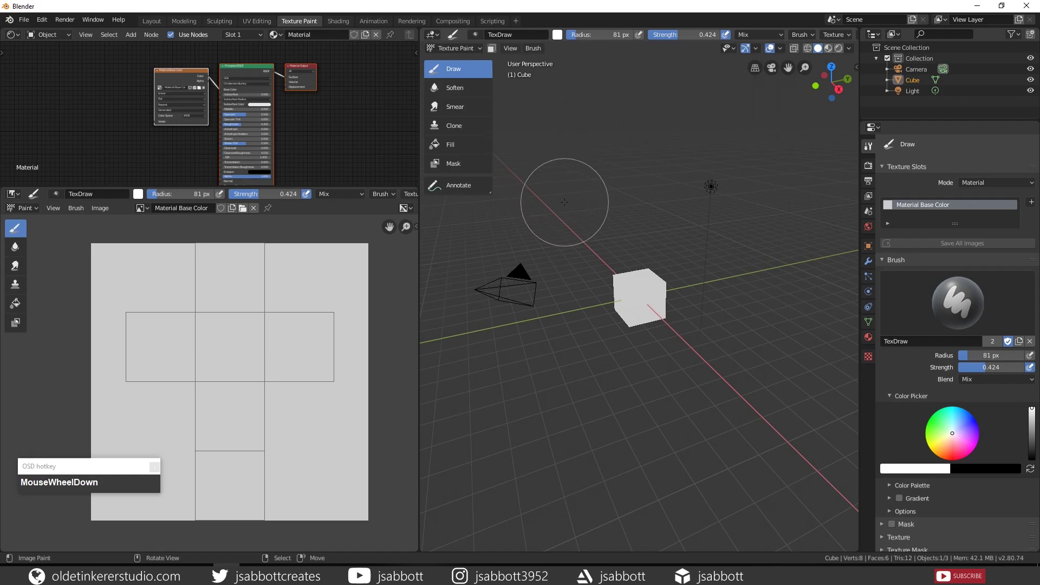
# - Set the brush colour to a saturated pink
pyautogui.click(953, 434)
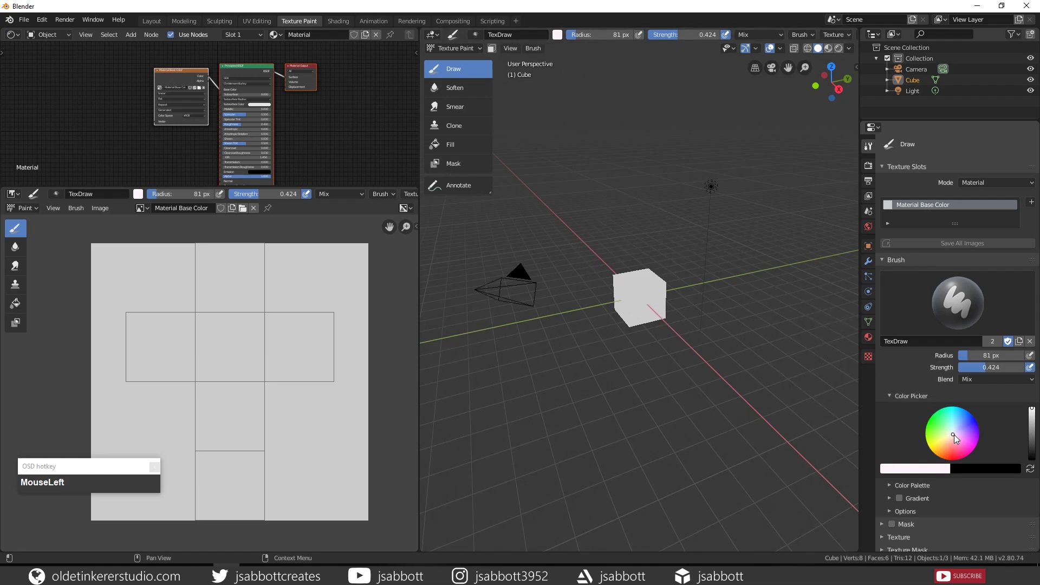
pyautogui.moveTo(953, 434); pyautogui.dragTo(959, 449)
pyautogui.scroll(2, 657, 332)
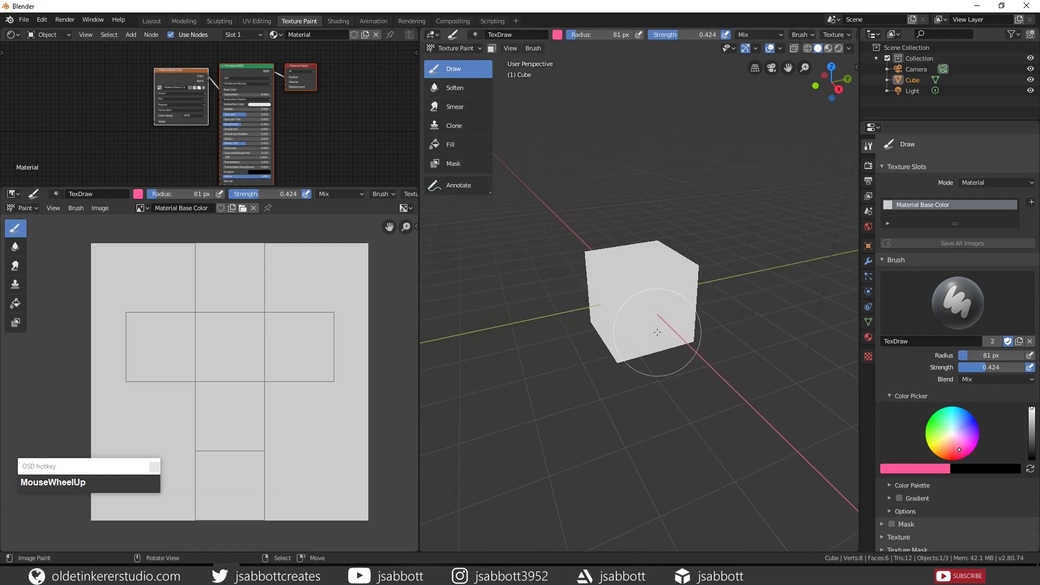
pyautogui.scroll(2, 657, 332)
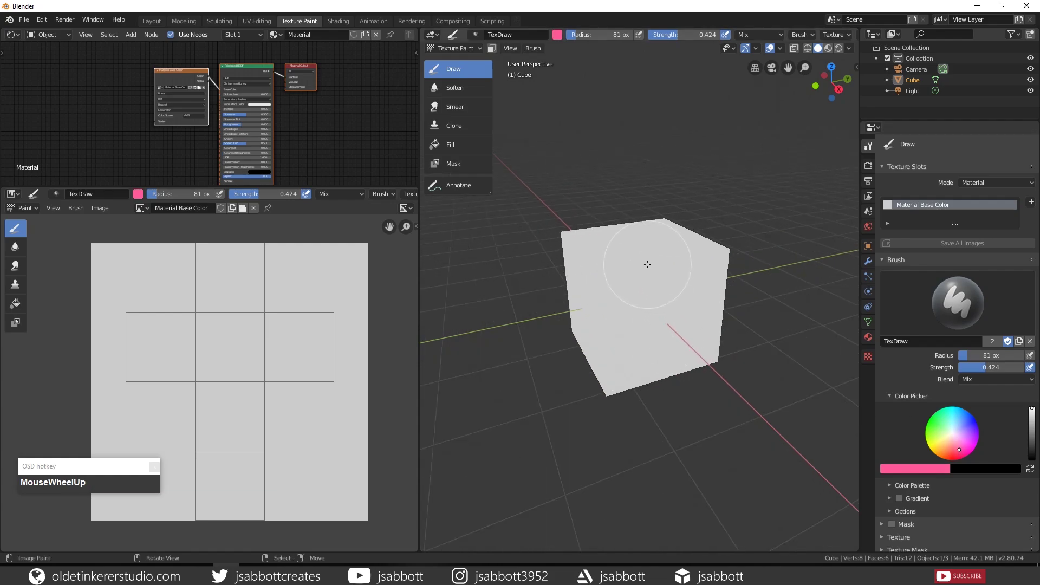
# - Paint a pink stroke on the cube and a vertical one on the texture image
pyautogui.moveTo(648, 264); pyautogui.dragTo(679, 314)
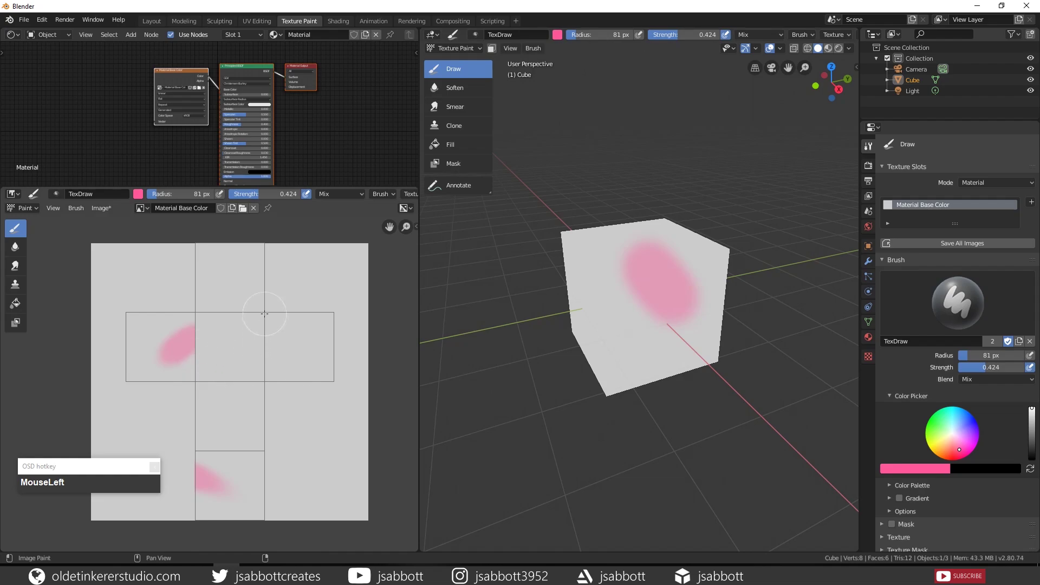
pyautogui.moveTo(265, 314); pyautogui.dragTo(268, 371)
pyautogui.moveTo(743, 301)
pyautogui.mouseDown(button='middle')
pyautogui.moveTo(573, 336)
pyautogui.moveTo(630, 356)
pyautogui.mouseUp(button='middle')
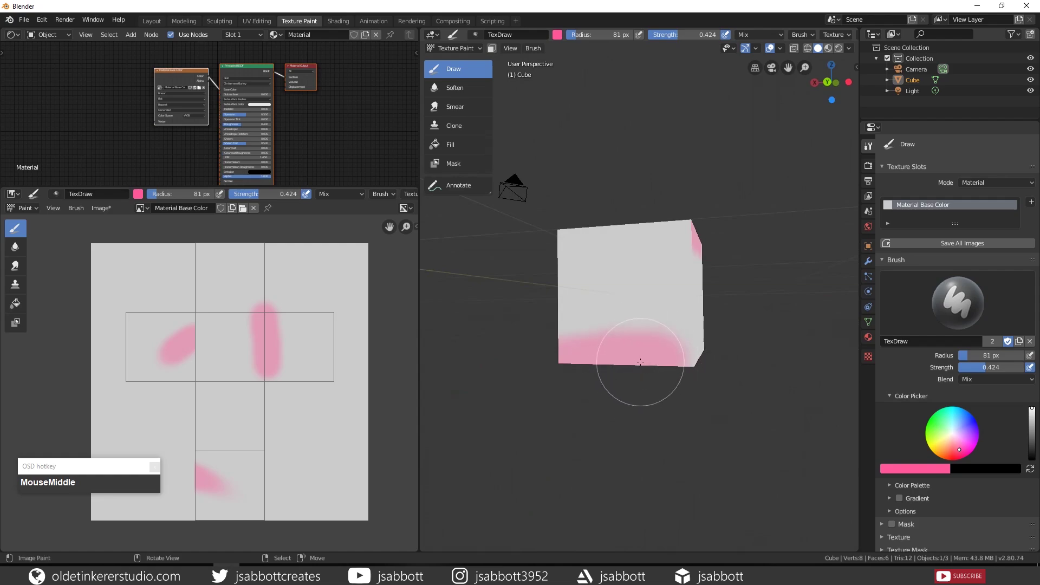
pyautogui.moveTo(564, 291)
pyautogui.mouseDown(button='middle')
pyautogui.moveTo(624, 342)
pyautogui.moveTo(754, 347)
pyautogui.mouseUp(button='middle')
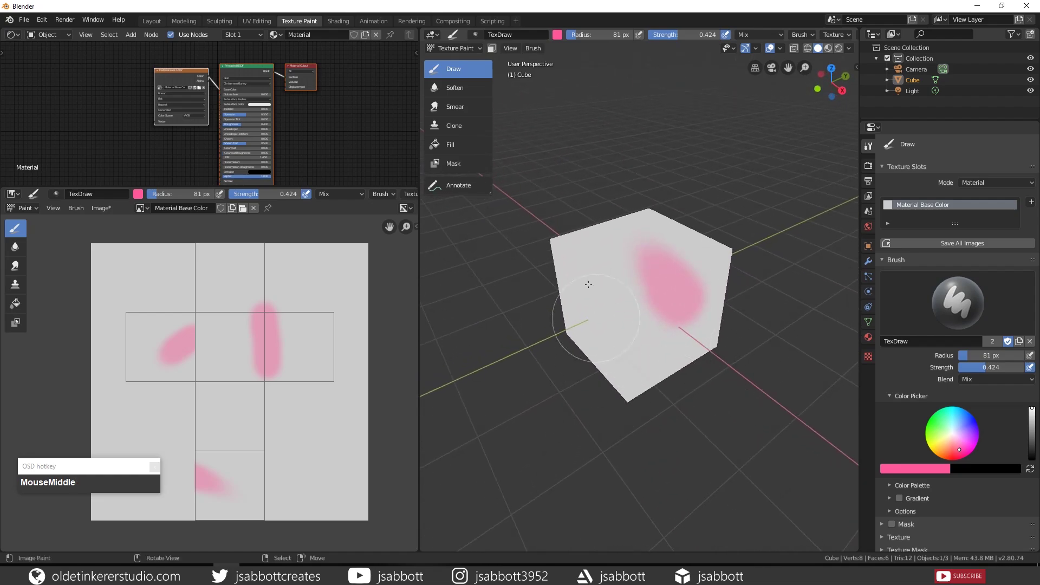
# - Use the Soften brush at strength 0.813 to blur the pink blob's edges on the front face
pyautogui.click(459, 90)
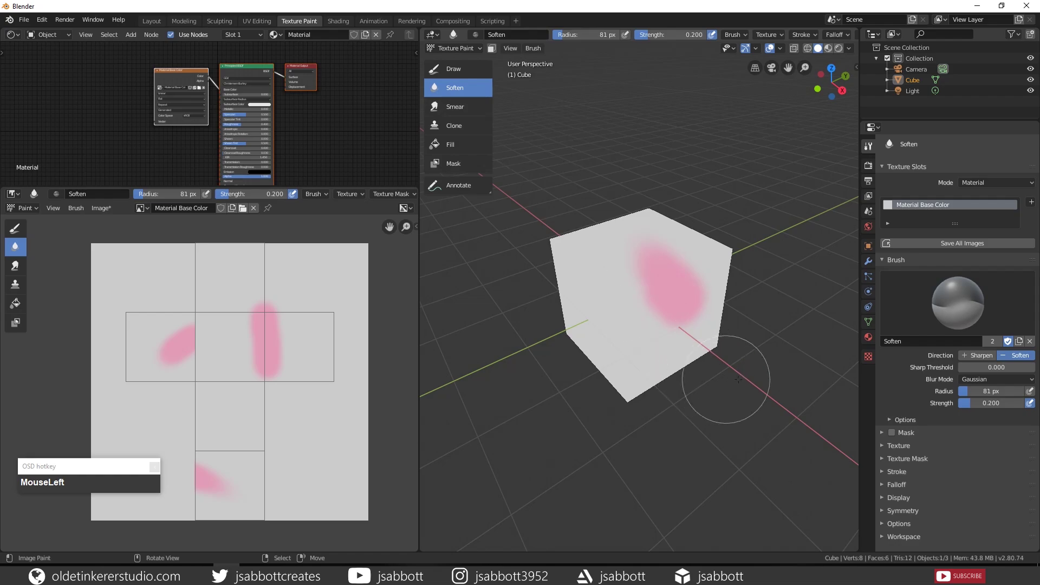
pyautogui.moveTo(968, 407); pyautogui.dragTo(1012, 407)
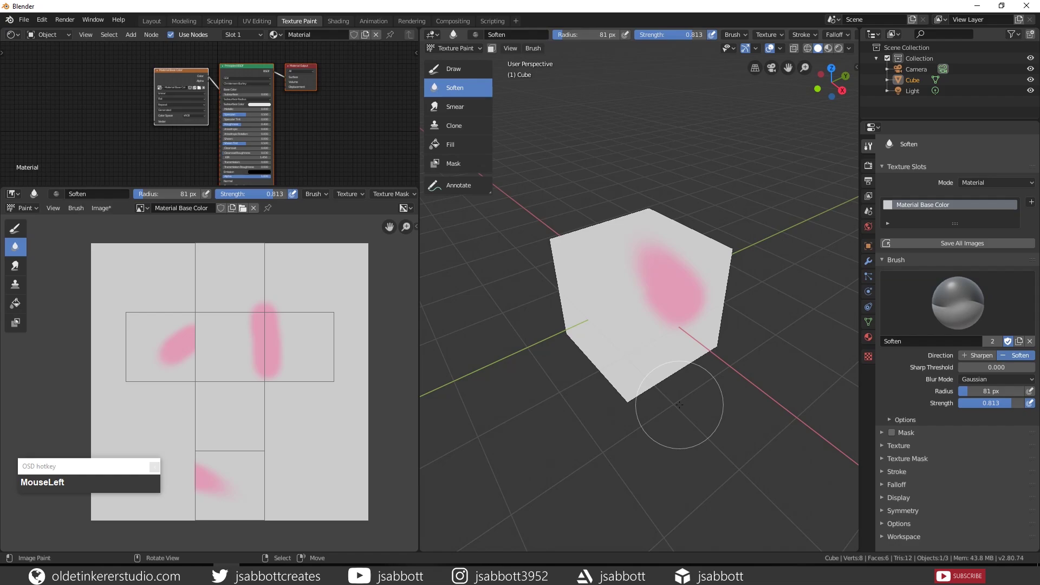
pyautogui.scroll(1, 679, 405)
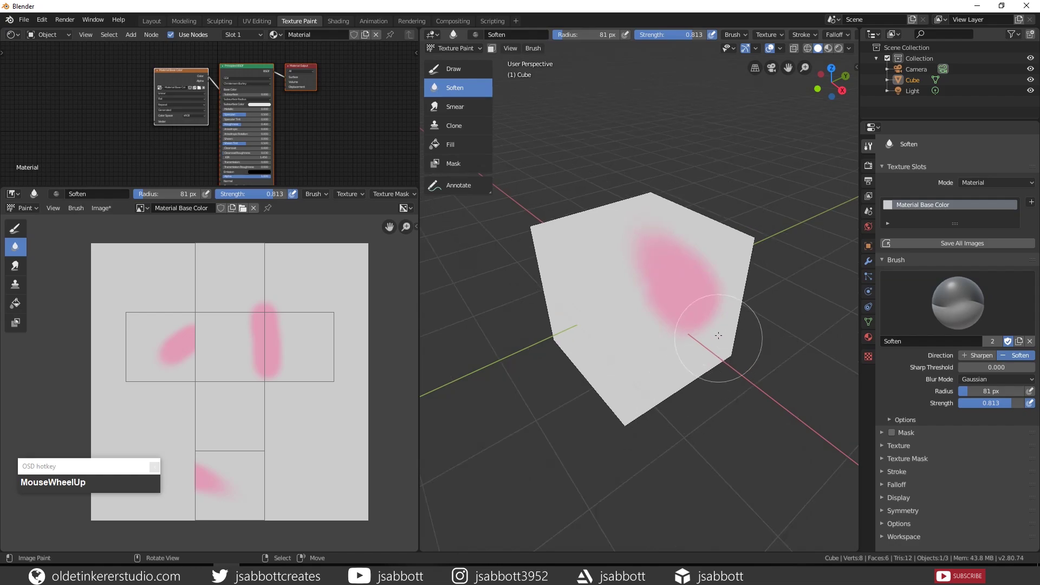
pyautogui.moveTo(715, 271)
pyautogui.mouseDown()
pyautogui.moveTo(720, 318)
pyautogui.moveTo(708, 273)
pyautogui.moveTo(669, 242)
pyautogui.moveTo(714, 283)
pyautogui.moveTo(717, 315)
pyautogui.moveTo(708, 271)
pyautogui.moveTo(653, 231)
pyautogui.moveTo(687, 263)
pyautogui.moveTo(700, 313)
pyautogui.moveTo(666, 238)
pyautogui.moveTo(701, 323)
pyautogui.mouseUp()
pyautogui.moveTo(674, 273)
pyautogui.mouseDown()
pyautogui.moveTo(699, 336)
pyautogui.moveTo(656, 257)
pyautogui.moveTo(743, 315)
pyautogui.mouseUp()
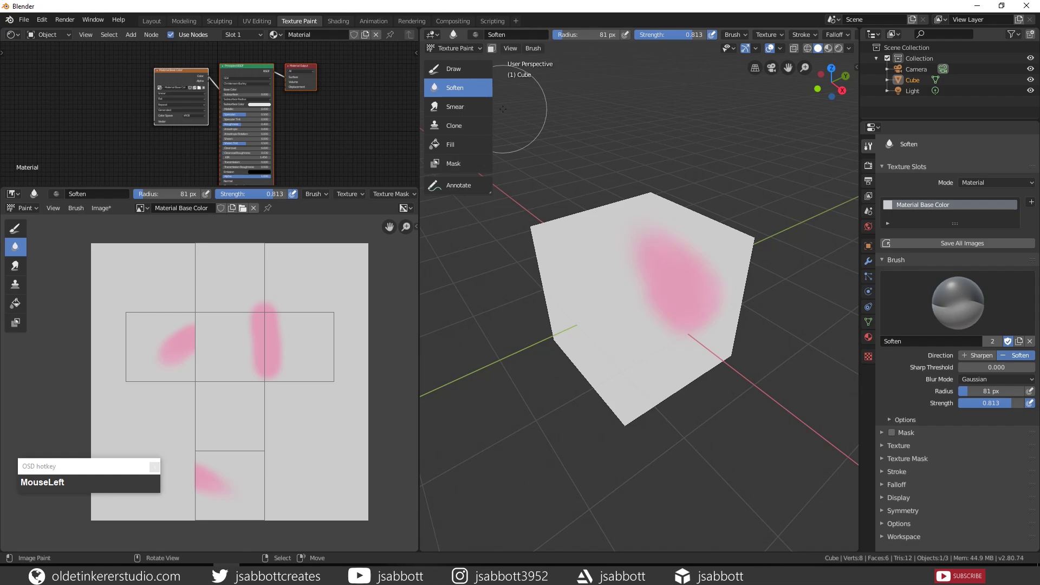
# - Smear the pink blob across the cube's front face with the Smear brush
pyautogui.click(456, 107)
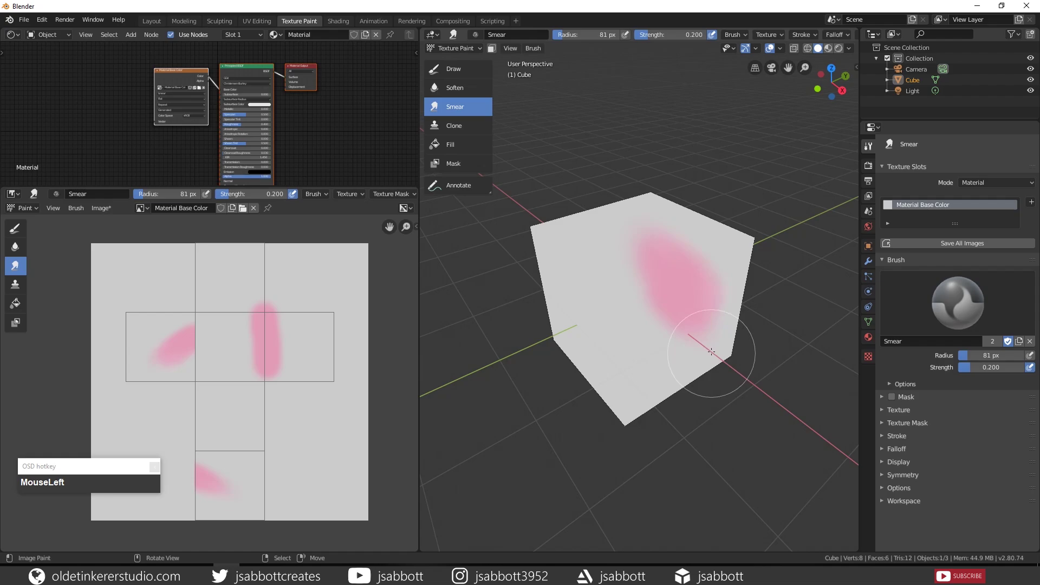
pyautogui.moveTo(691, 323)
pyautogui.mouseDown()
pyautogui.moveTo(702, 349)
pyautogui.moveTo(682, 320)
pyautogui.moveTo(692, 360)
pyautogui.moveTo(685, 330)
pyautogui.moveTo(697, 353)
pyautogui.moveTo(701, 323)
pyautogui.moveTo(718, 350)
pyautogui.mouseUp()
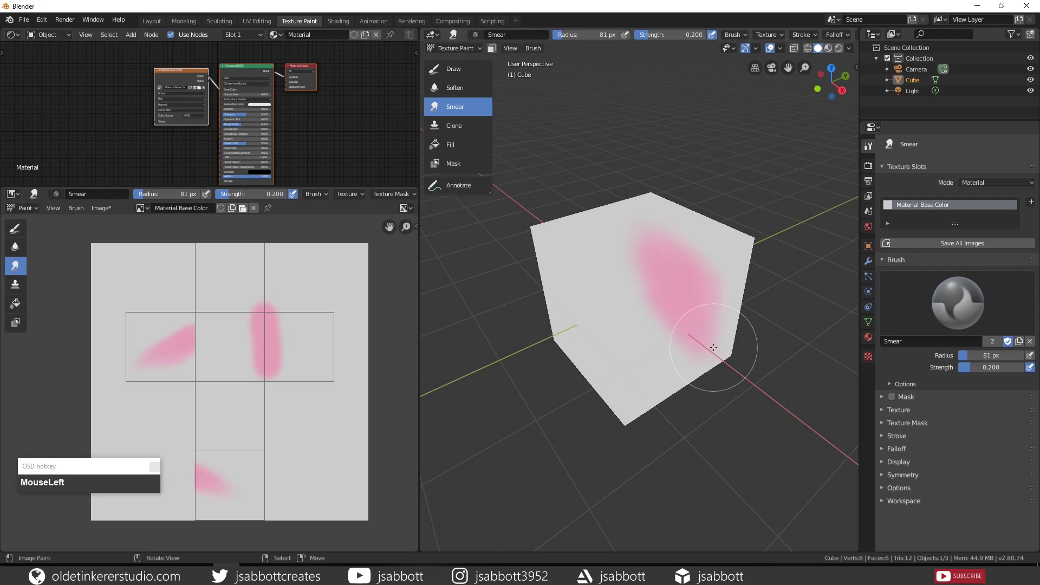
pyautogui.click(462, 126)
pyautogui.moveTo(467, 128); pyautogui.dragTo(463, 125, button='middle')
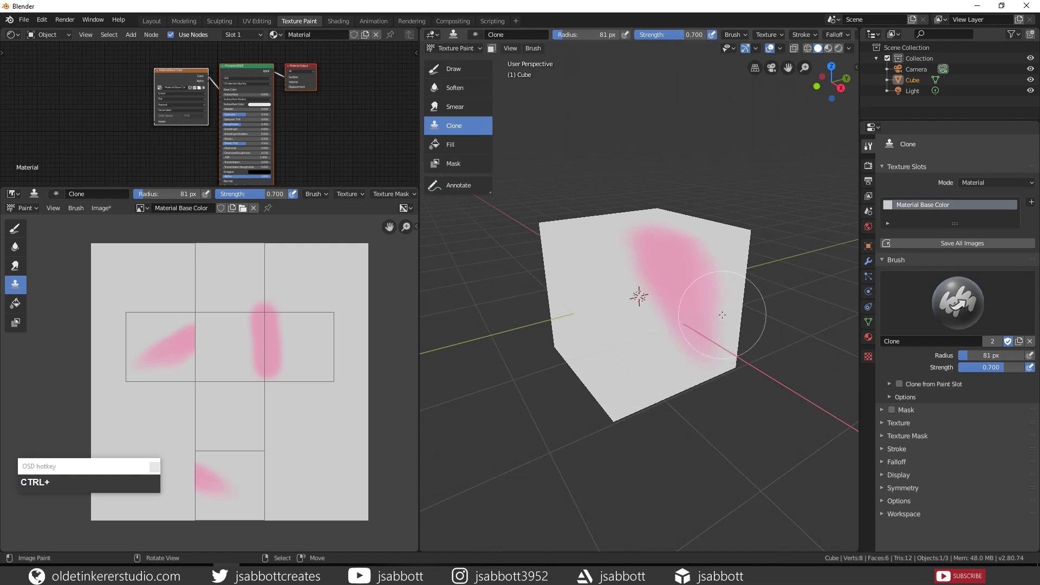
# - Clone plain grey texture over part of the pink patch on the front face
pyautogui.moveTo(714, 318)
pyautogui.mouseDown()
pyautogui.moveTo(691, 348)
pyautogui.moveTo(713, 335)
pyautogui.moveTo(695, 354)
pyautogui.moveTo(674, 356)
pyautogui.moveTo(721, 334)
pyautogui.moveTo(682, 347)
pyautogui.moveTo(702, 323)
pyautogui.moveTo(674, 334)
pyautogui.moveTo(688, 313)
pyautogui.moveTo(670, 324)
pyautogui.moveTo(687, 341)
pyautogui.mouseUp()
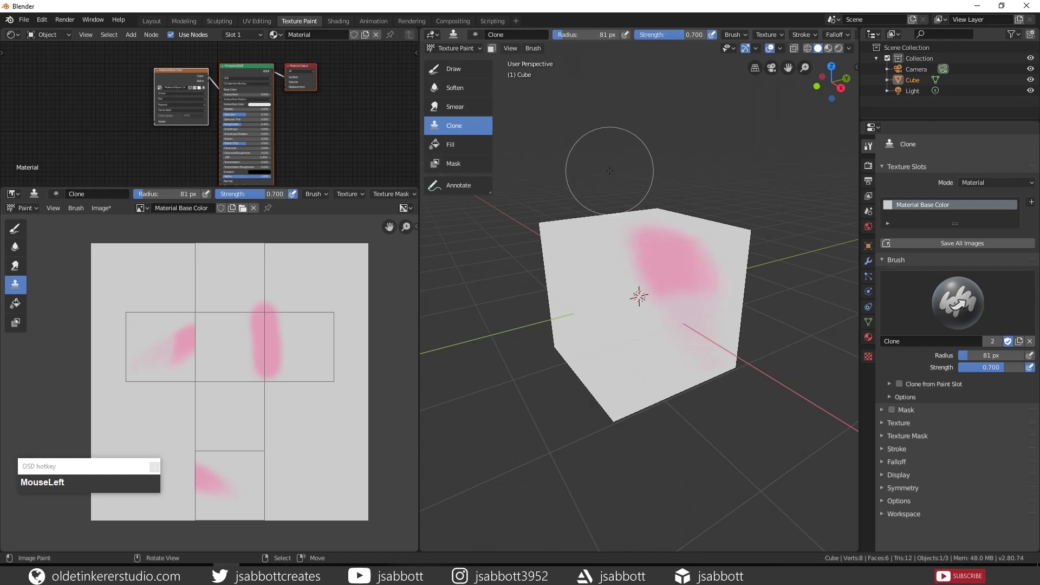
pyautogui.click(454, 145)
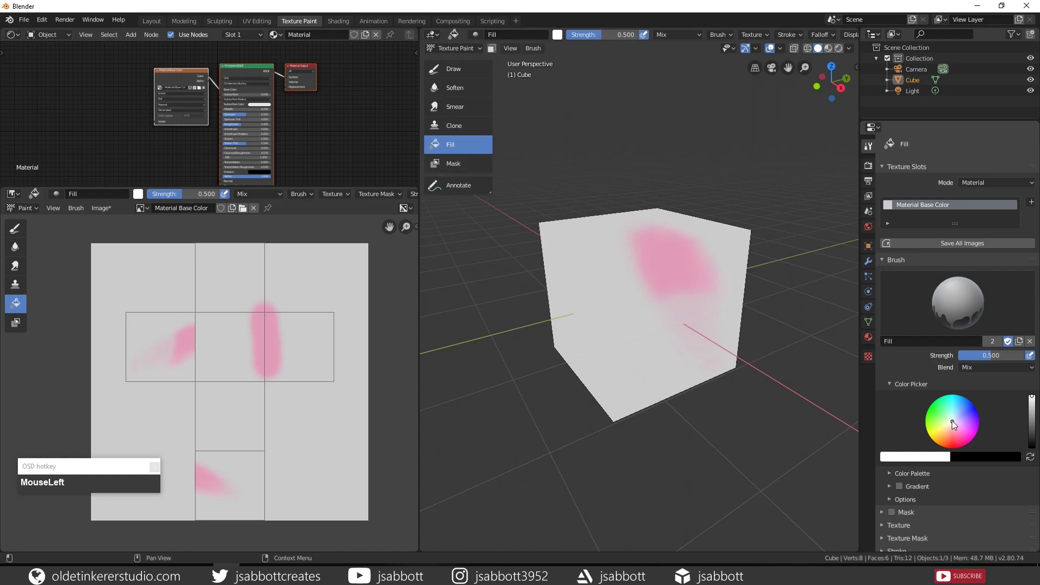
# - Pick light blue and fill the whole cube texture with it
pyautogui.moveTo(953, 421); pyautogui.dragTo(965, 406)
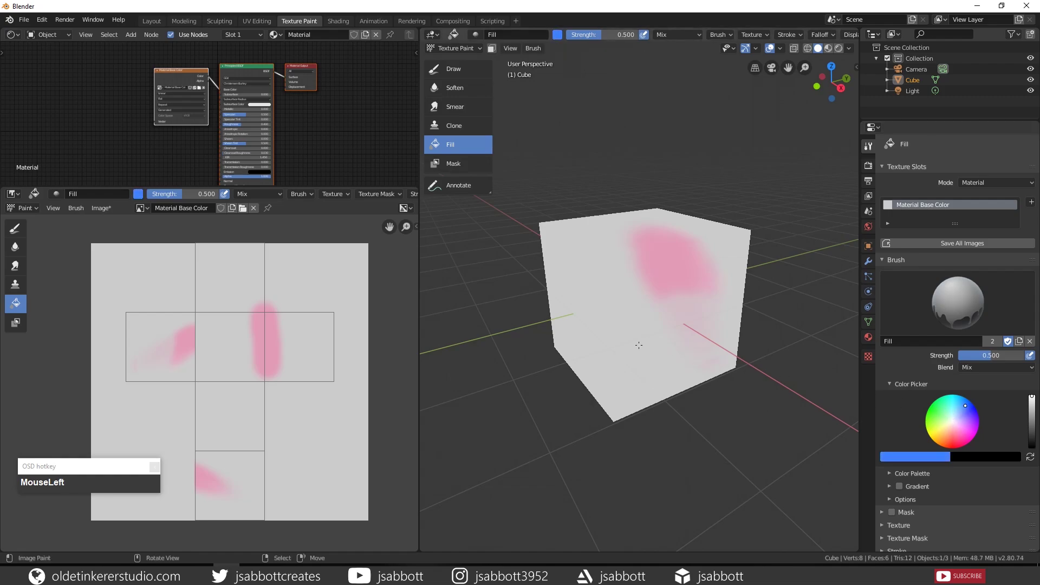
pyautogui.click(638, 345)
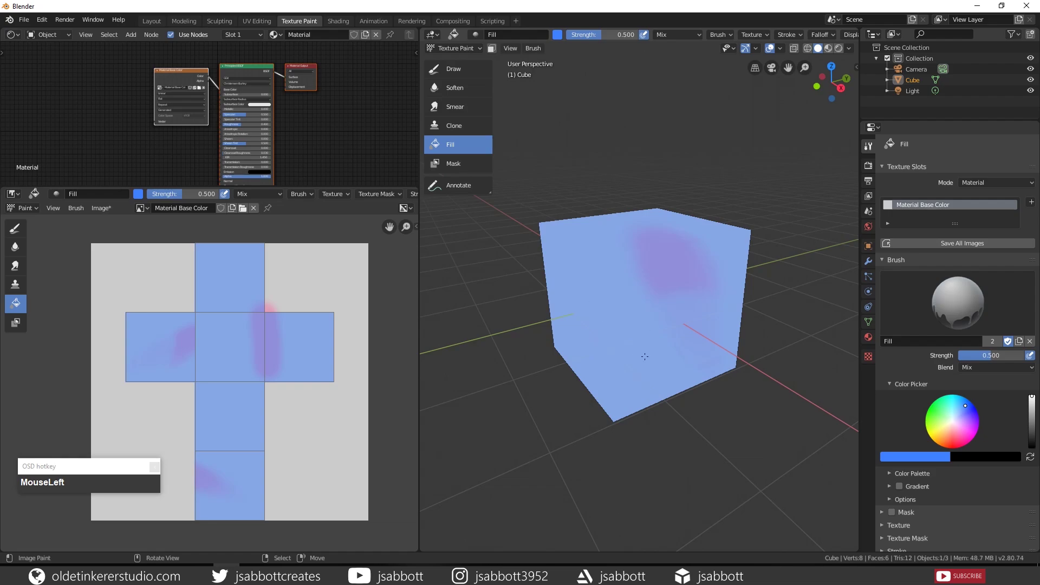
# - Enter Edit Mode, select only the cube's top face instead of a corner vertex, then return to Texture Paint
pyautogui.press('Tab')
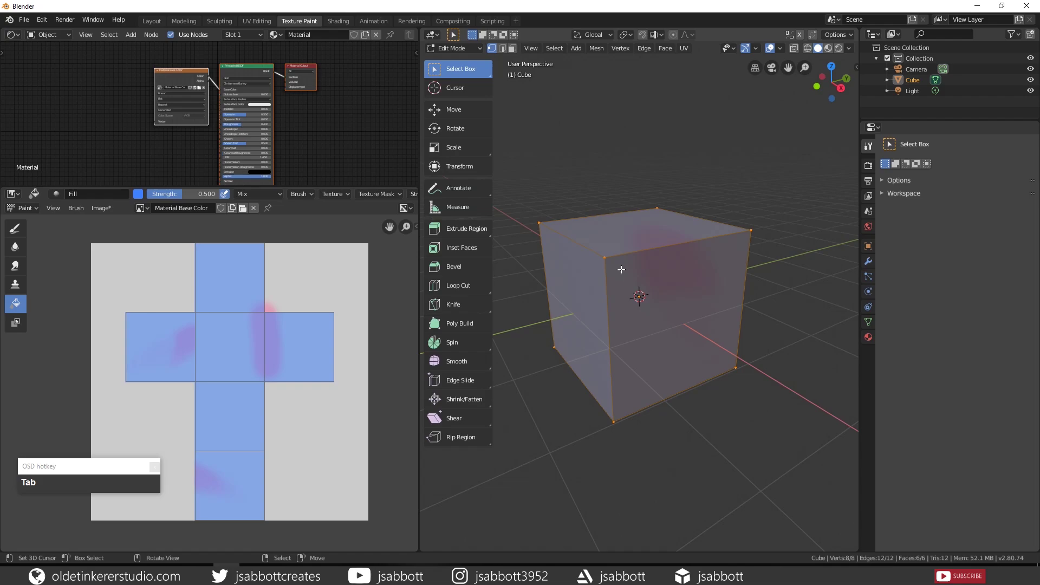
pyautogui.rightClick(616, 237)
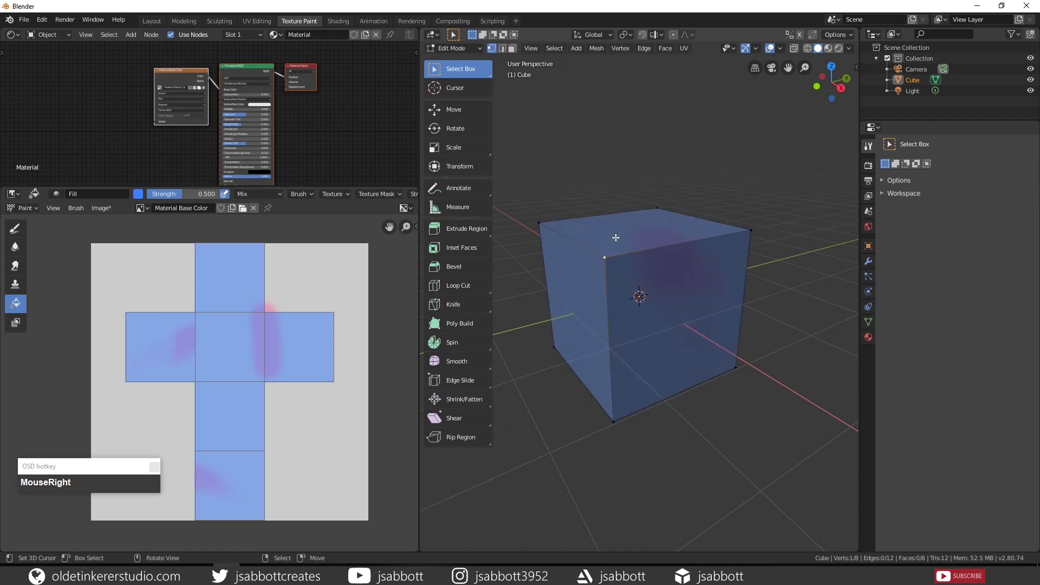
pyautogui.click(634, 371)
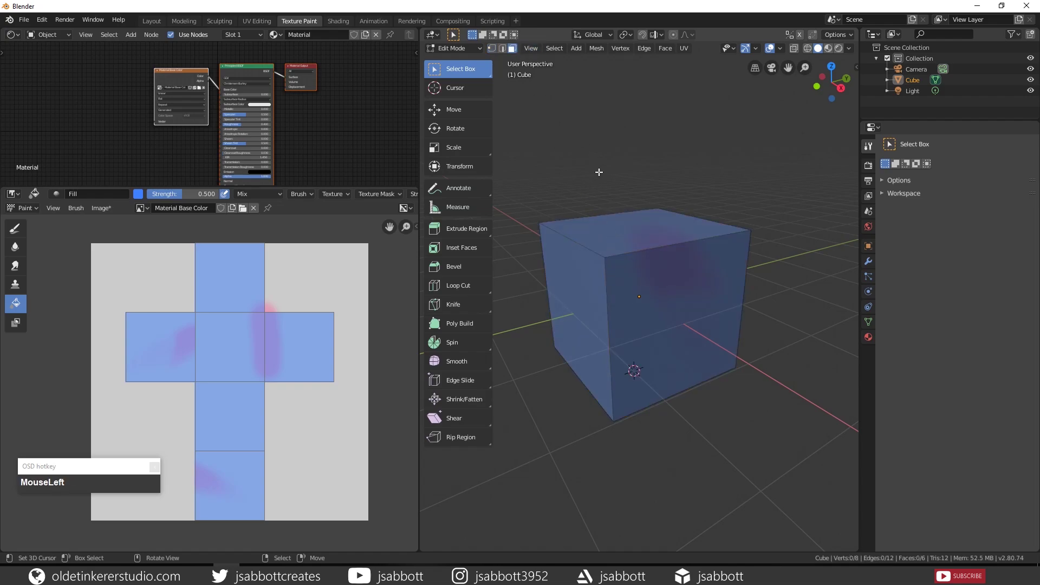
pyautogui.rightClick(619, 232)
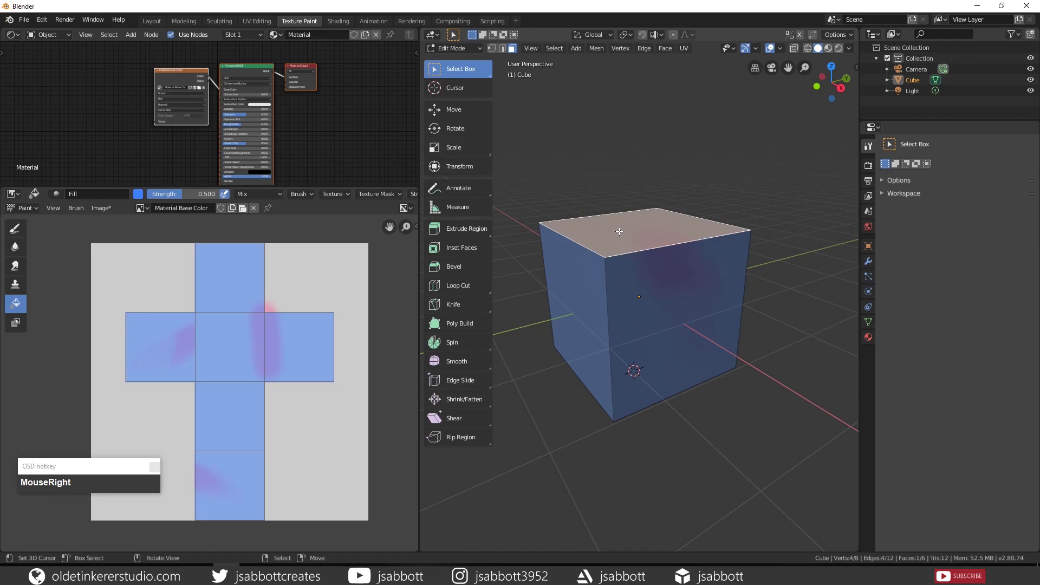
pyautogui.press('Tab')
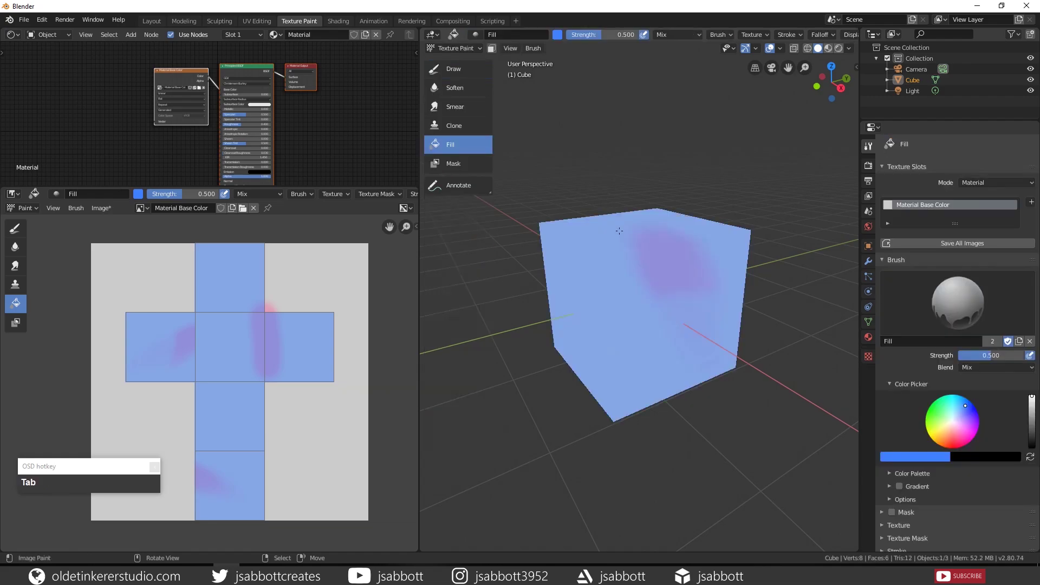
# - With Face Selection Masking on, fill the top face mint green, leaving the other faces blue
pyautogui.click(493, 49)
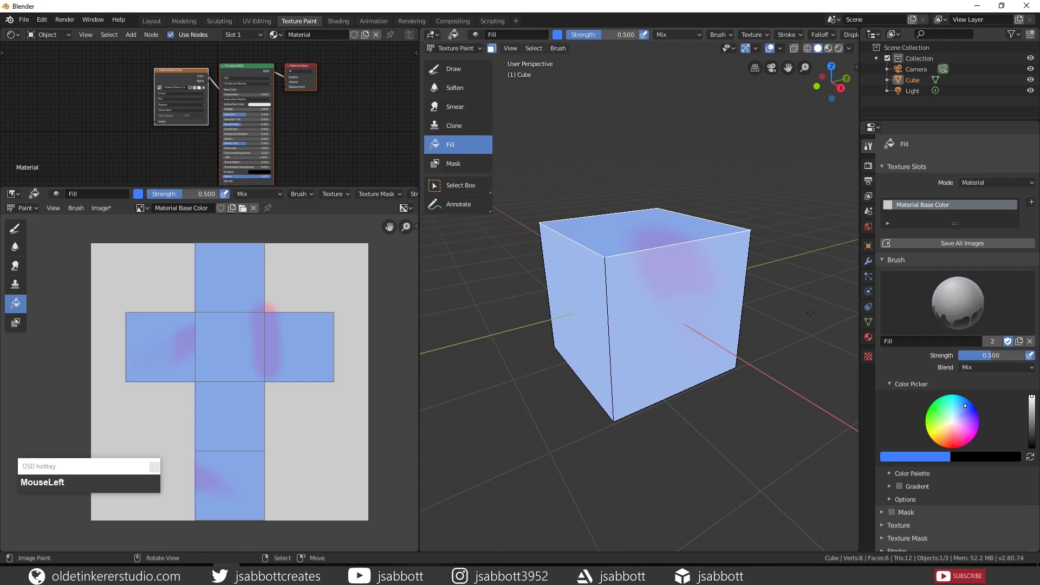
pyautogui.moveTo(967, 404); pyautogui.dragTo(944, 409)
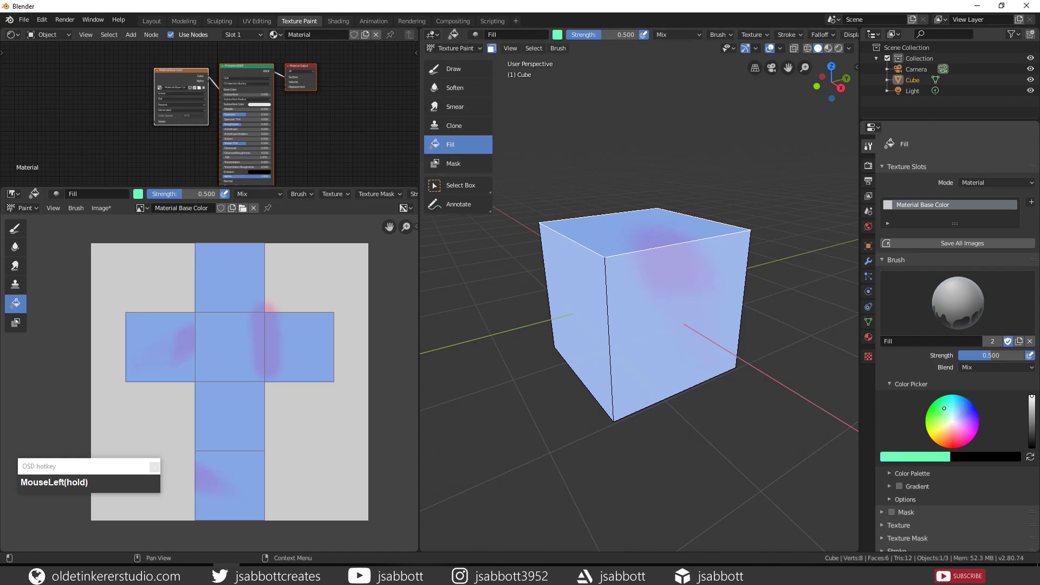
pyautogui.click(620, 233)
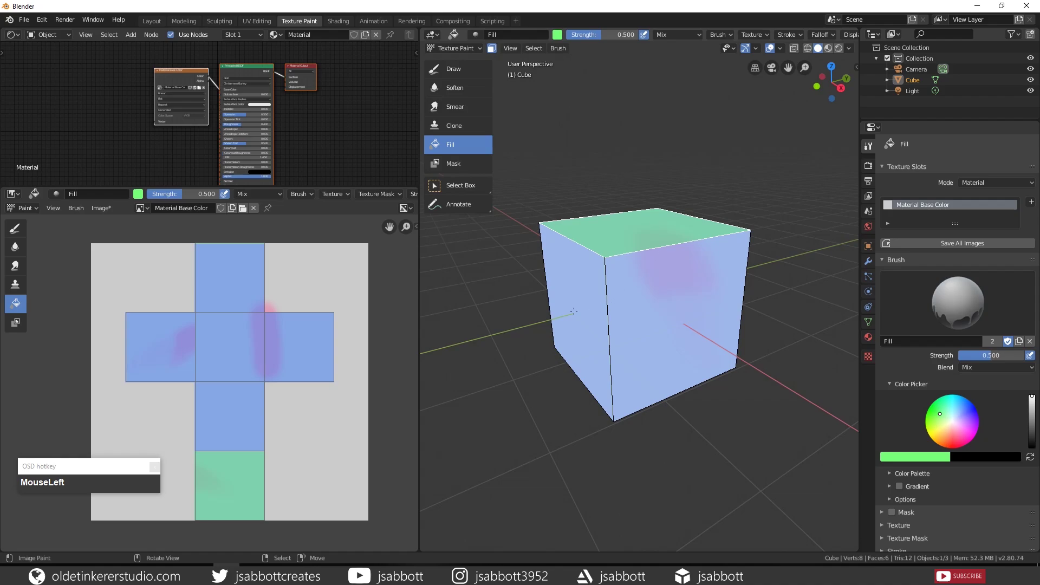
pyautogui.moveTo(574, 311); pyautogui.dragTo(611, 340, button='middle')
pyautogui.scroll(1, 612, 340)
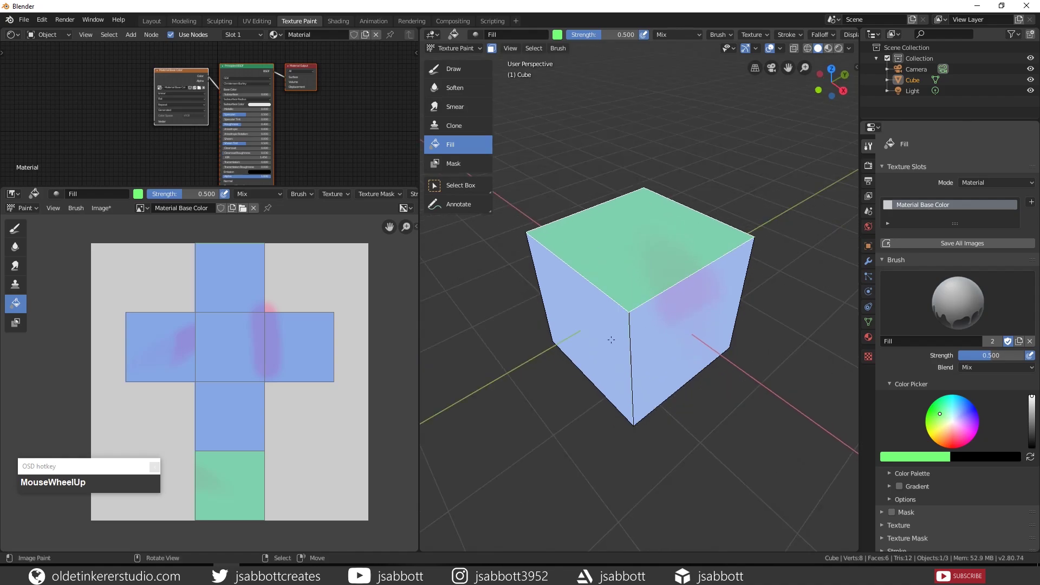